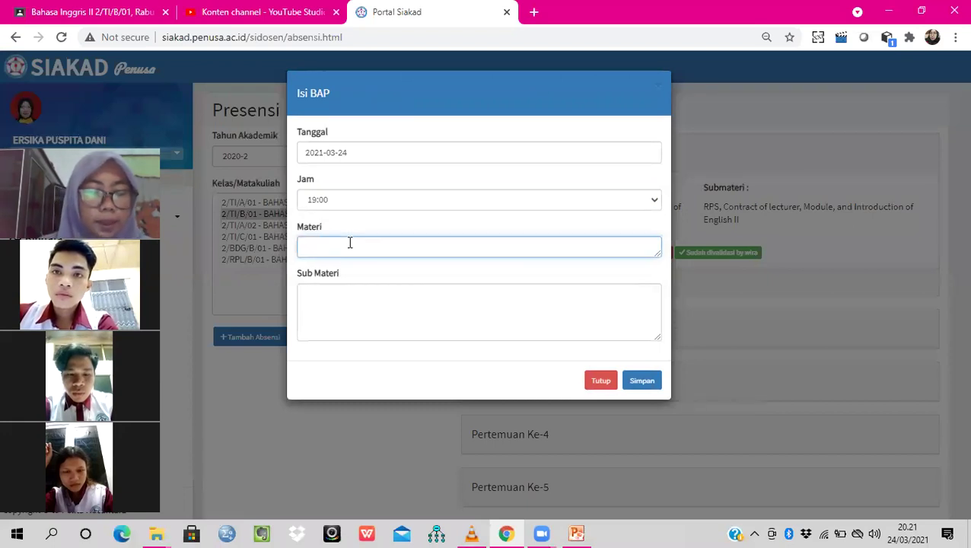
Step: Enter "Listening Comprehension Part A" as the Materi and copy the same text into Sub Materi
type("Listen")
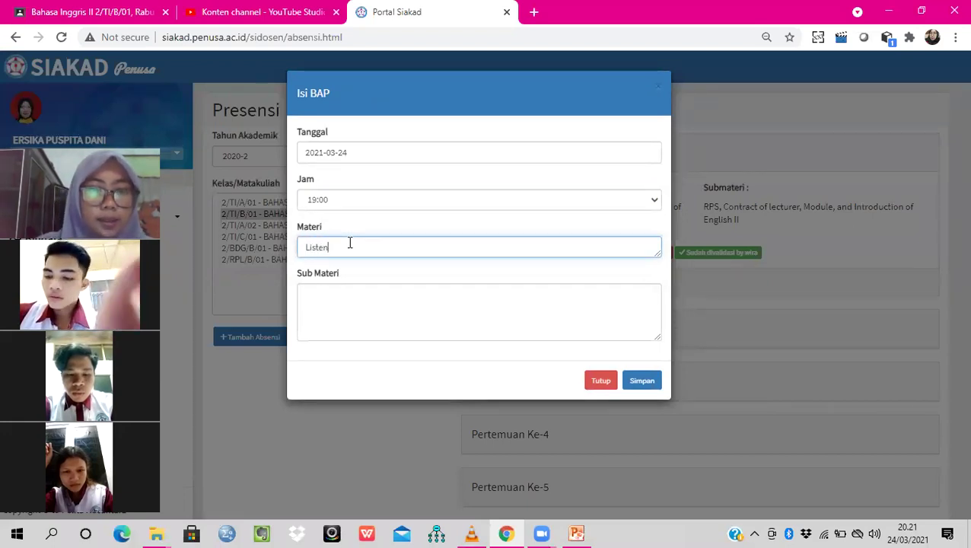
type("ing Comprehension Part A")
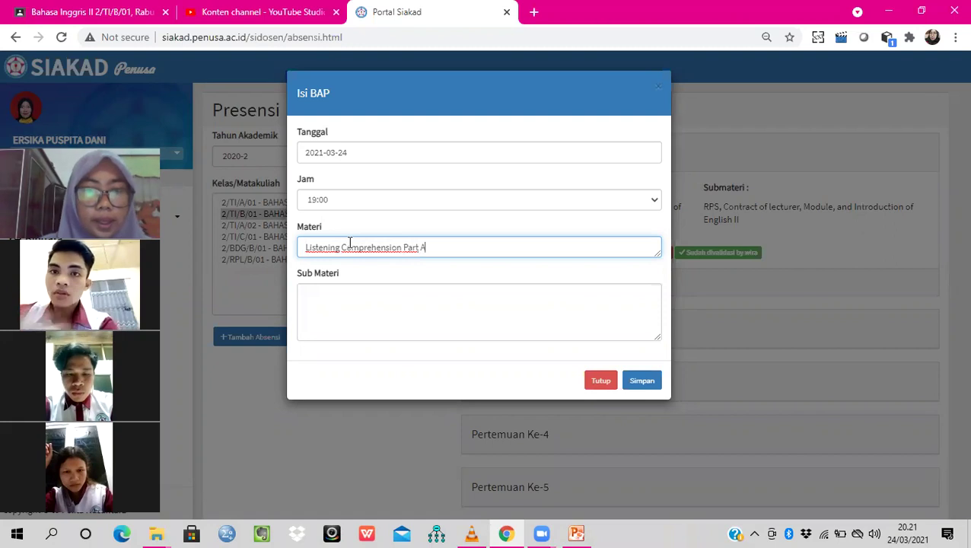
left_click(367, 300)
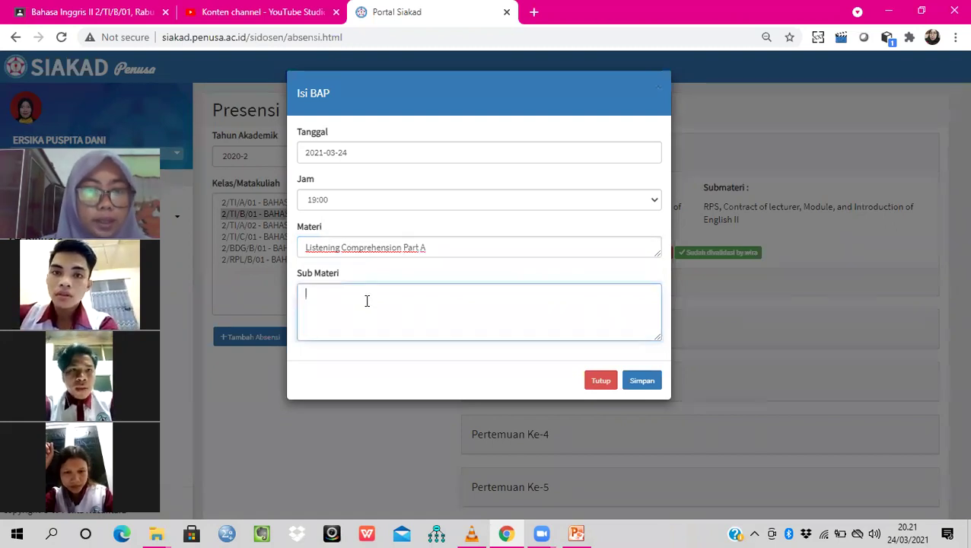
left_click(403, 248)
key("ctrl+a")
key("ctrl+c")
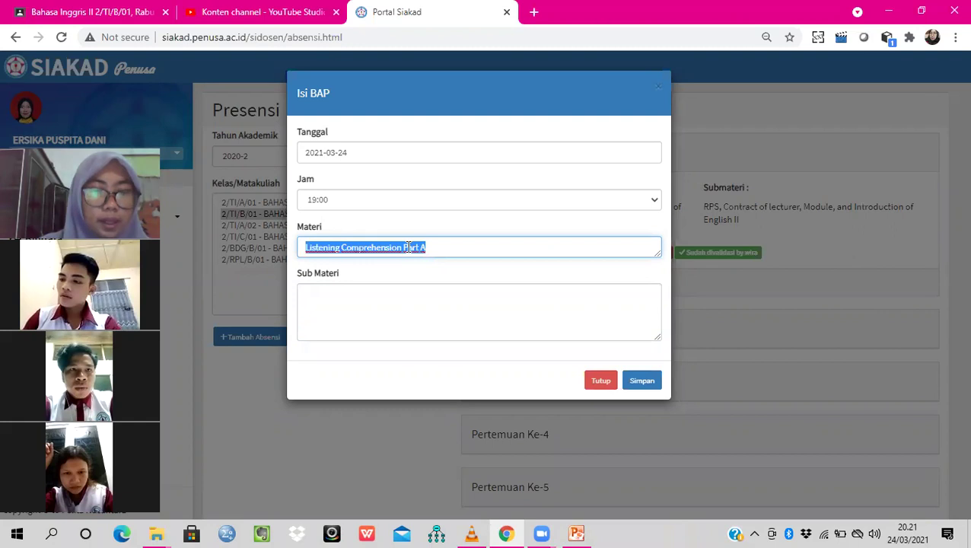
left_click(385, 311)
key("ctrl+v")
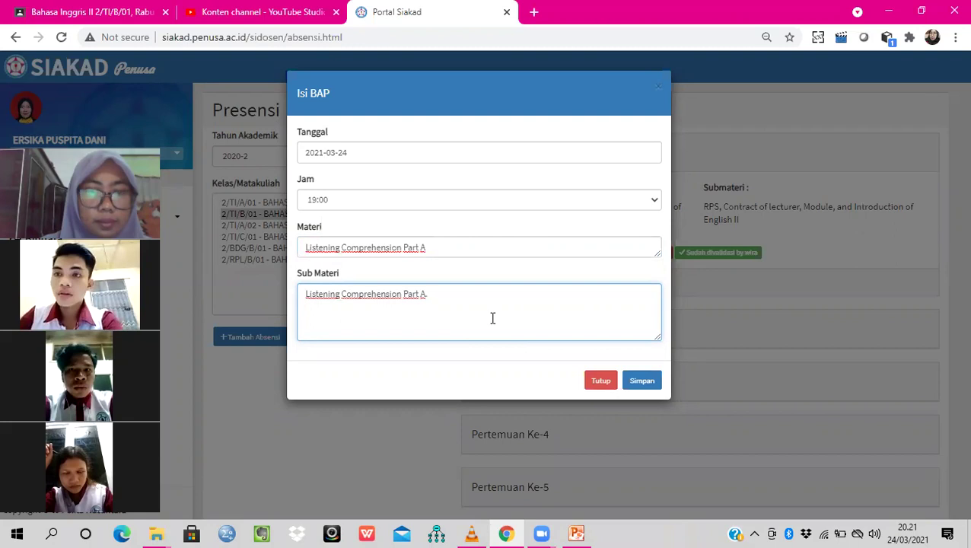
Step: Extend the first Sub Materi line with "(Short Conversation):" and start a new line below it
type("(")
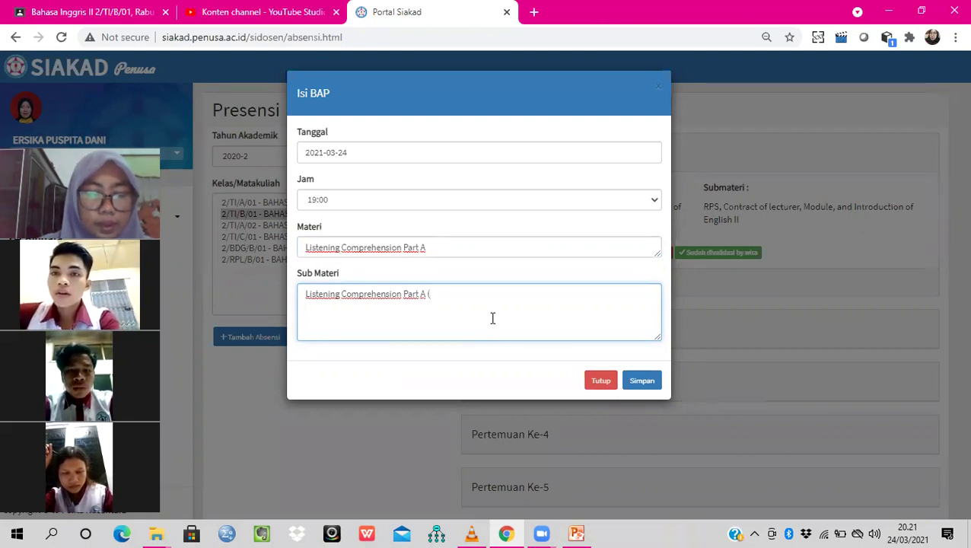
type("Short Conversation")
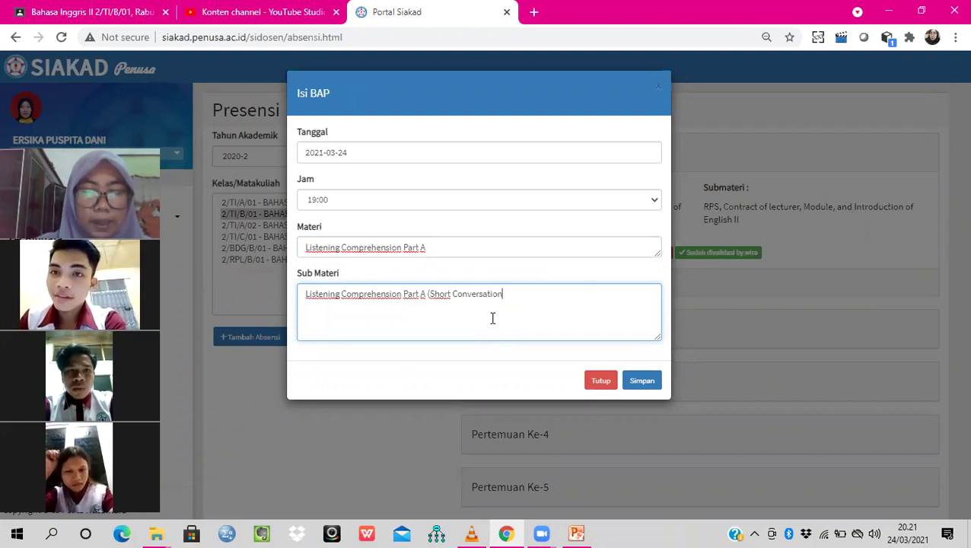
type("):")
key("Return")
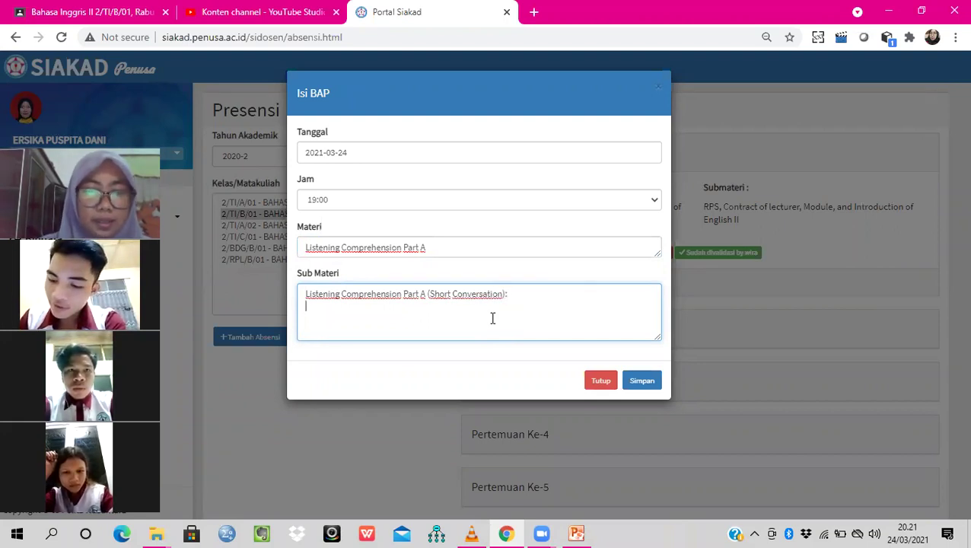
Step: List "Restatement", "Negative" and "Suggestion" on separate Sub Materi lines and save the BAP
type("Restatement")
key("Return")
type("Negatuv")
key("BackSpace")
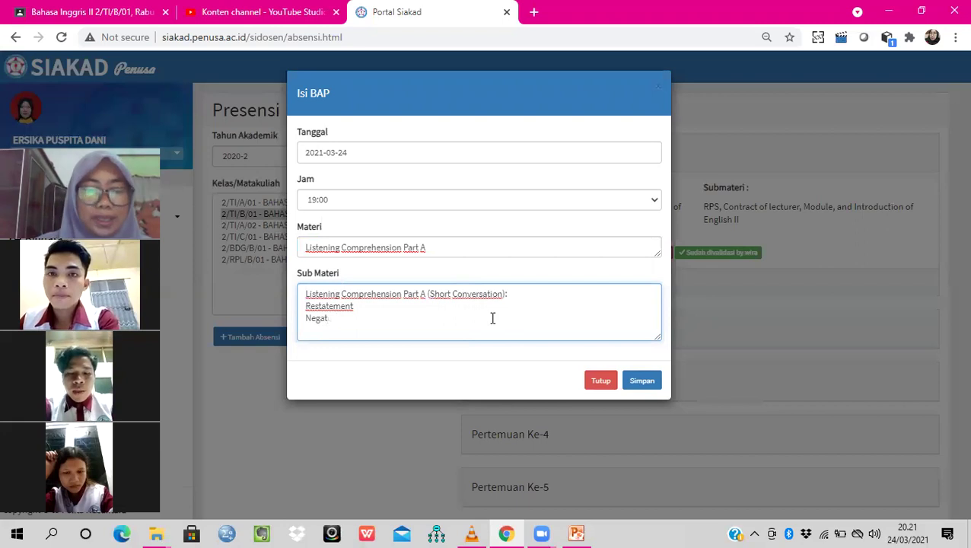
type("e")
key("Return")
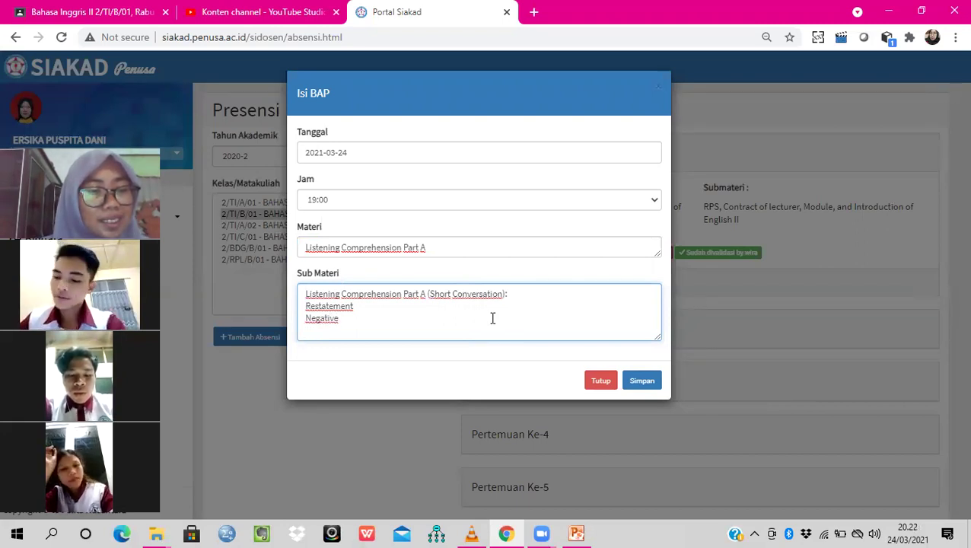
type("Sugges")
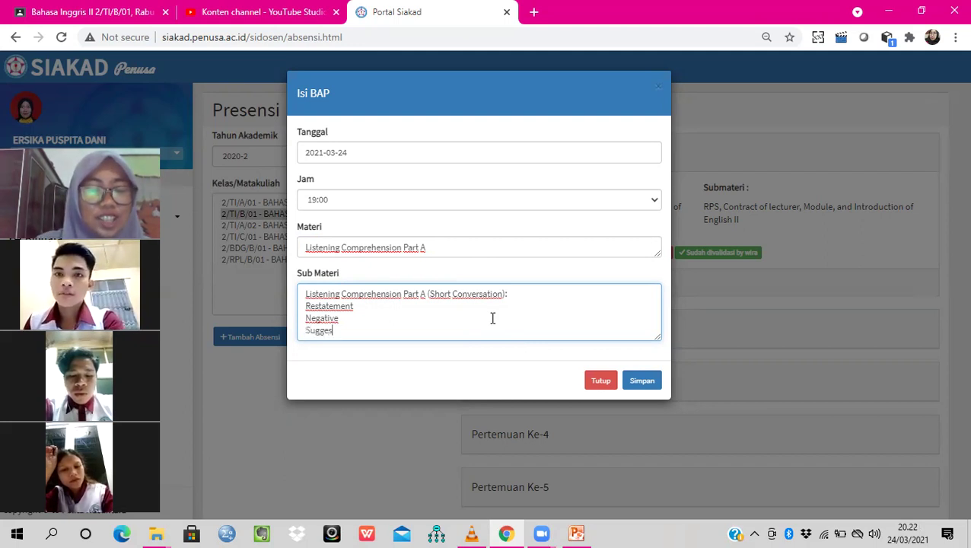
type("tion")
left_click(643, 380)
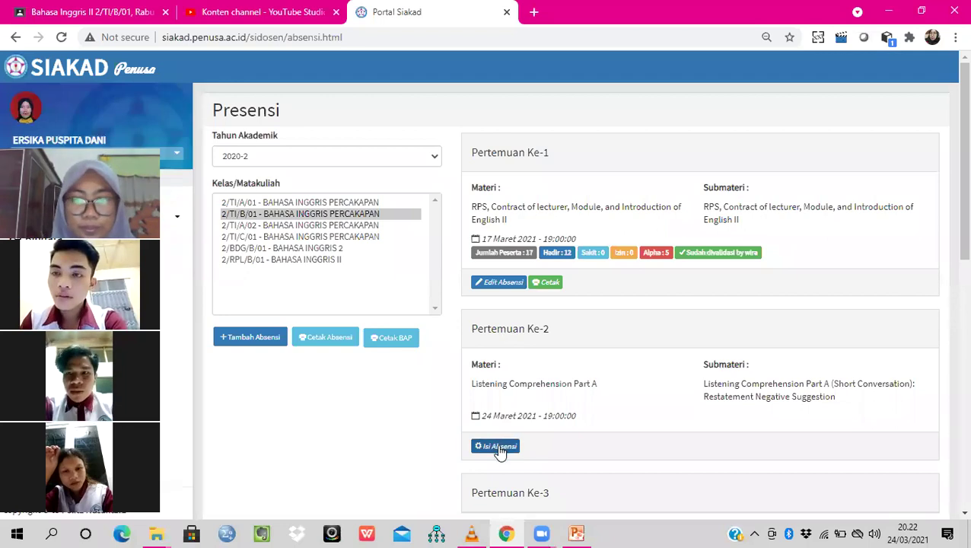
Step: Open attendance entry for Pertemuan Ke-2 and mark the students in rows 1, 3 and 6 as A
left_click(496, 446)
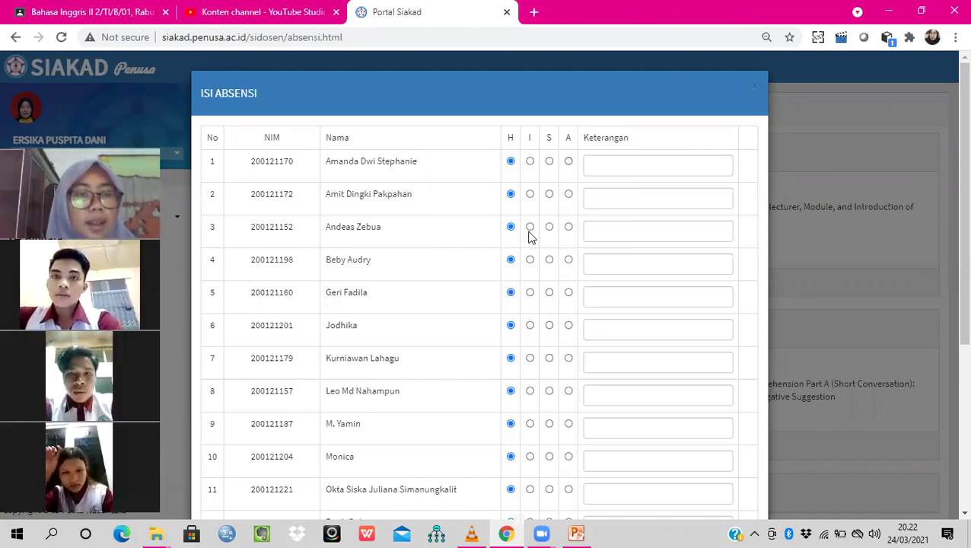
left_click(560, 228)
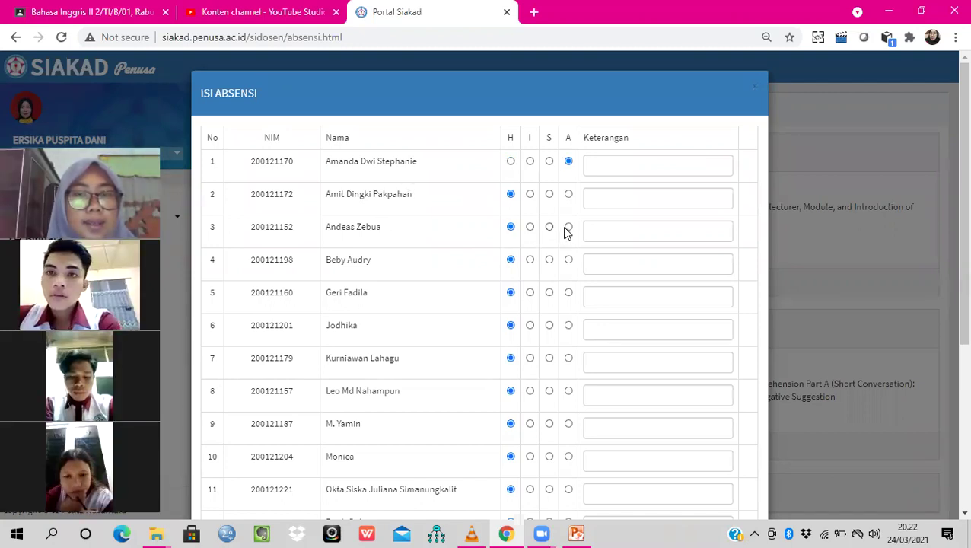
left_click(567, 227)
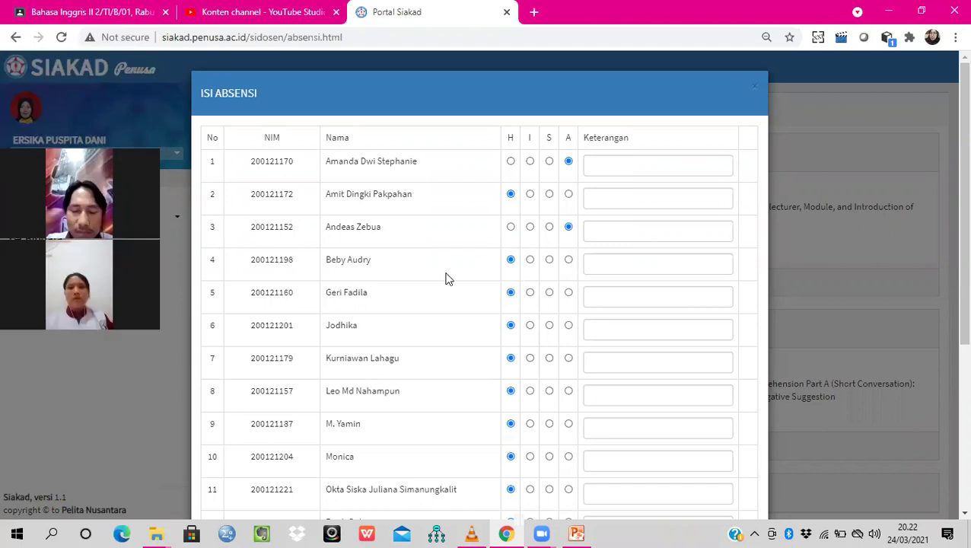
left_click(568, 325)
Step: Mark the students in rows 13 and 16 of the attendance list as A and finish the entry
scroll(947, 221, "down", 1)
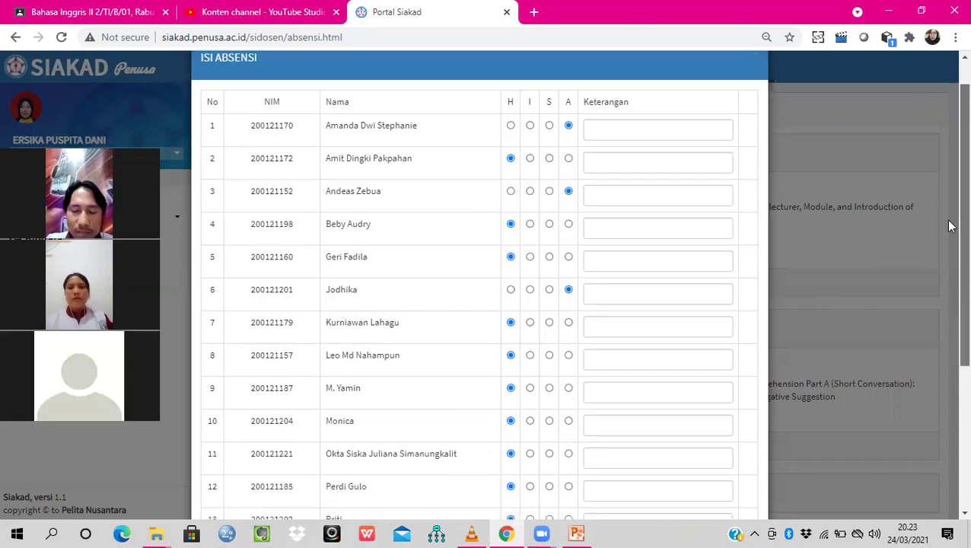
scroll(949, 274, "down", 3)
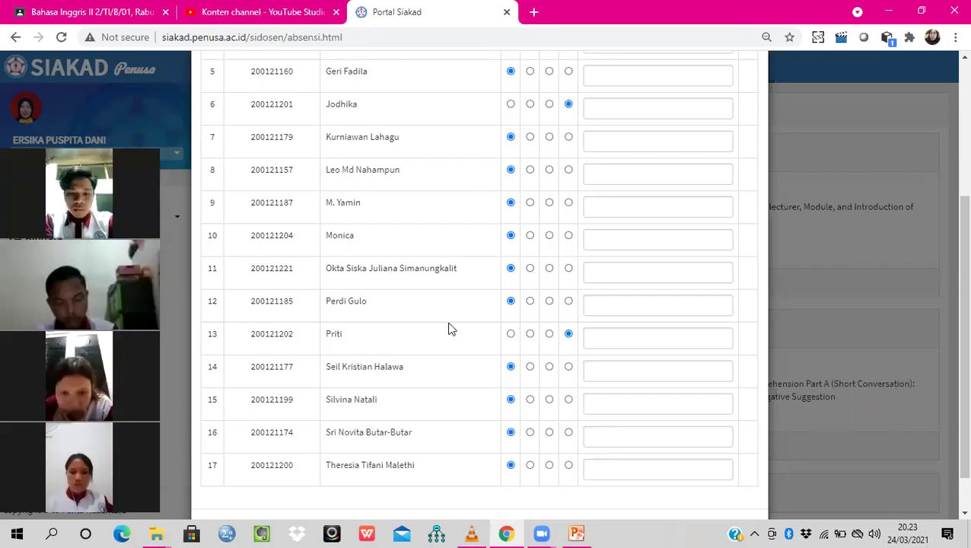
left_click(568, 432)
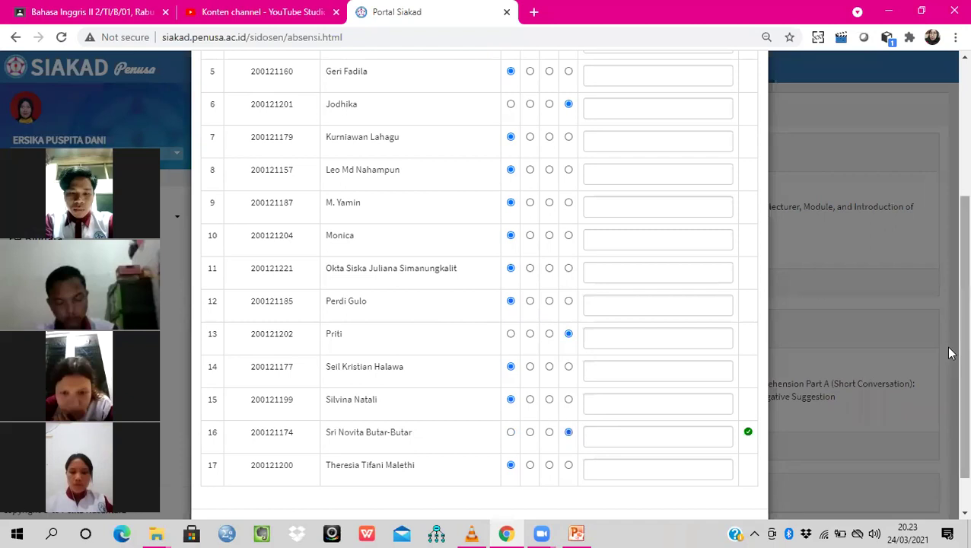
scroll(945, 335, "down", 2)
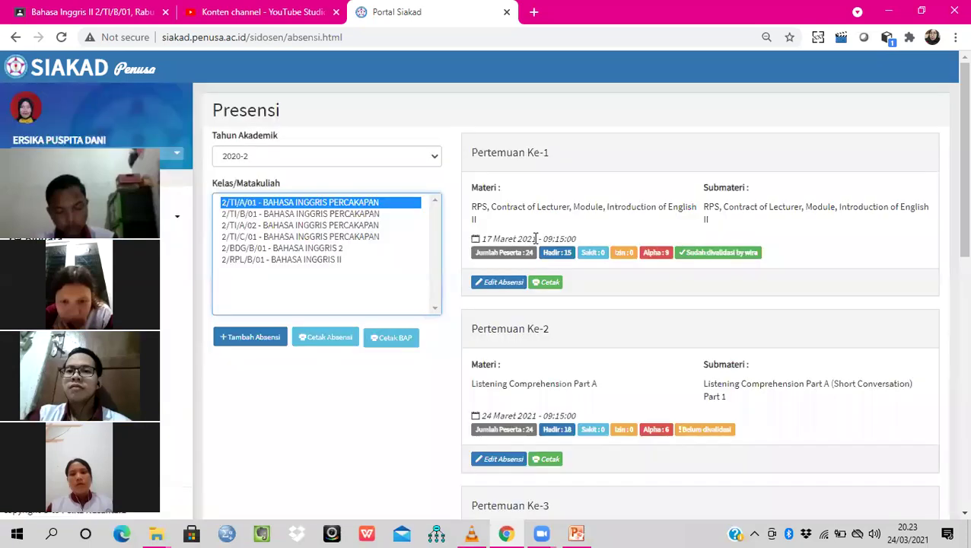
Step: Review the Pertemuan Ke-2 attendance list of class 2/TI/C/01 through its last row and close it
left_click(242, 239)
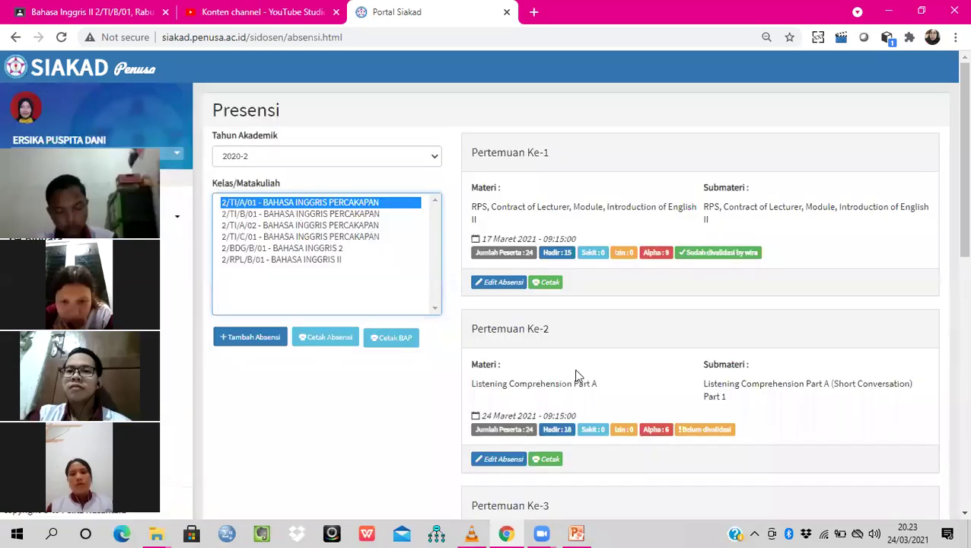
left_click(501, 461)
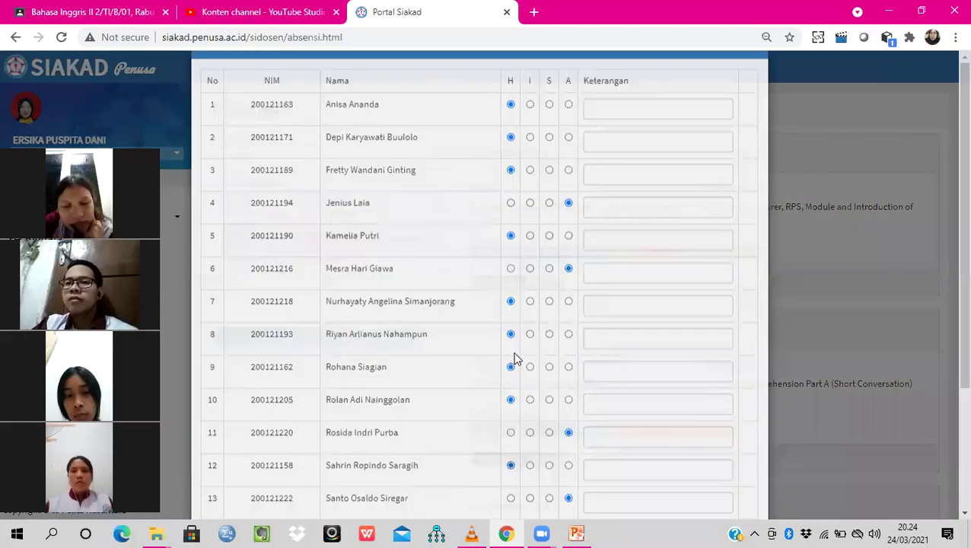
scroll(546, 415, "down", 3)
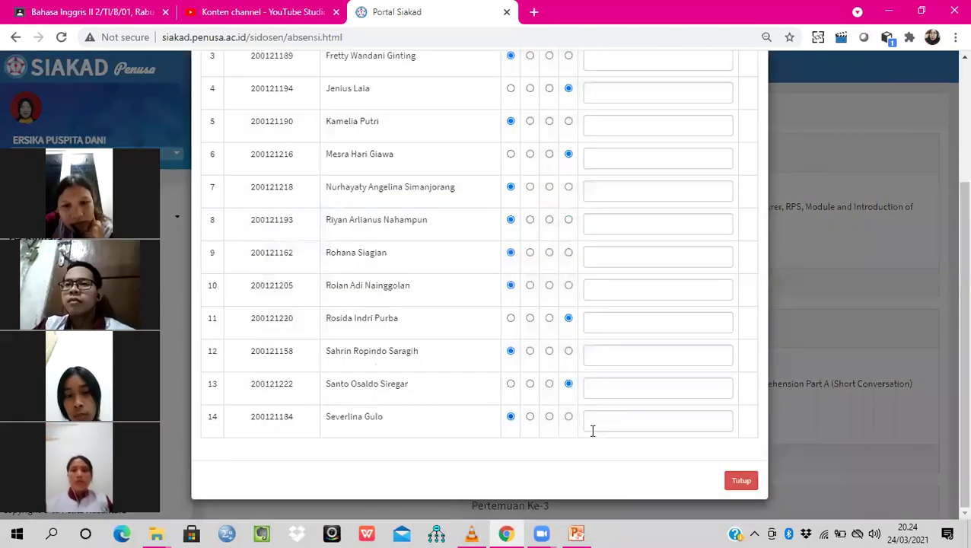
left_click(756, 484)
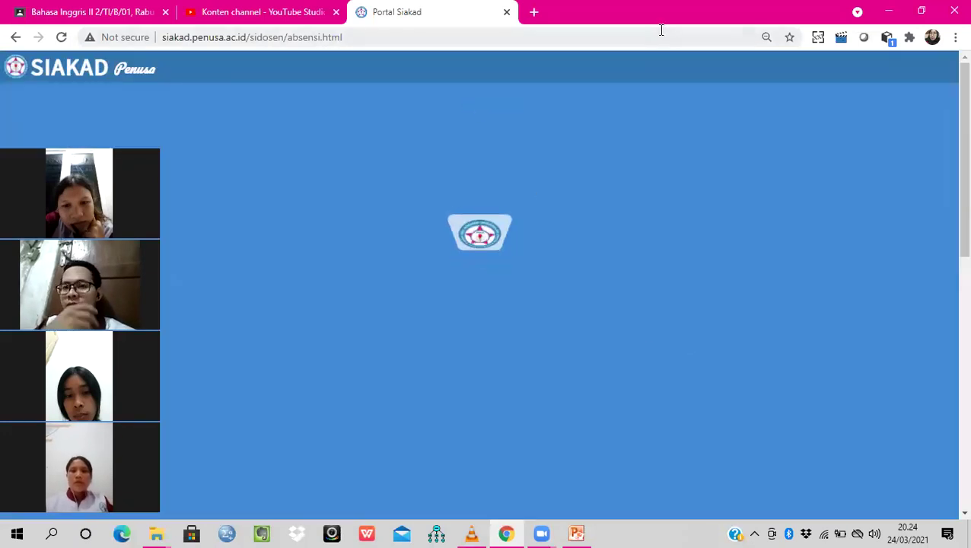